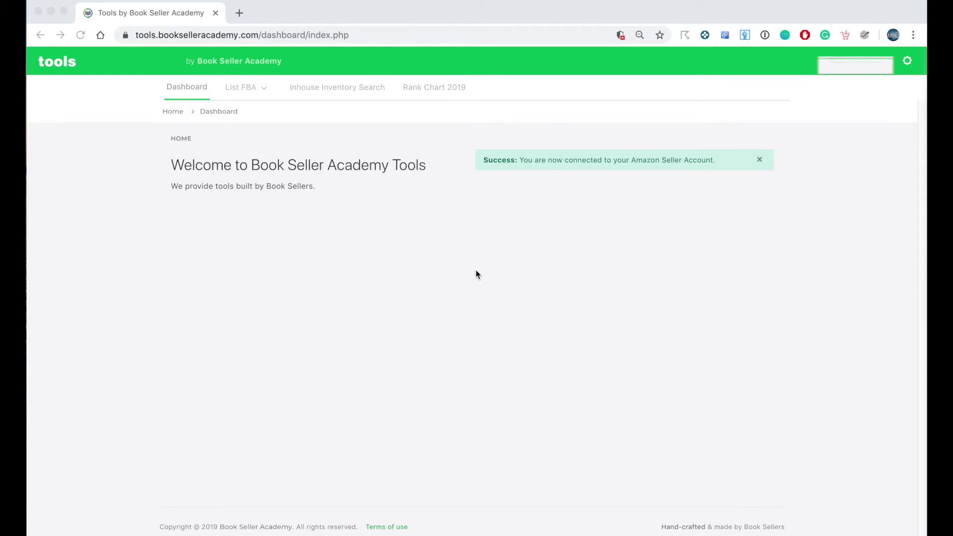
- Show the Submit History table and highlight the newest 76-item batch from 10/10/2019
click(252, 88)
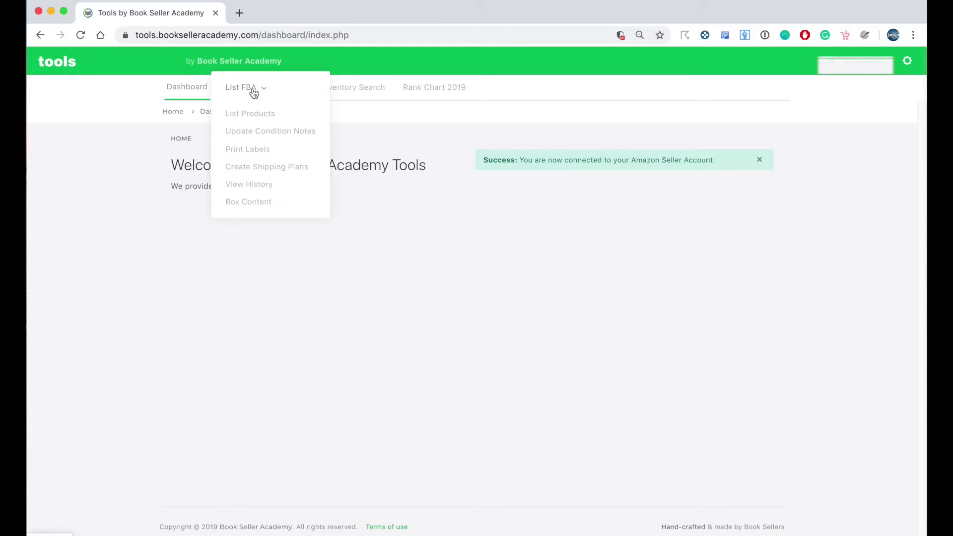
click(260, 148)
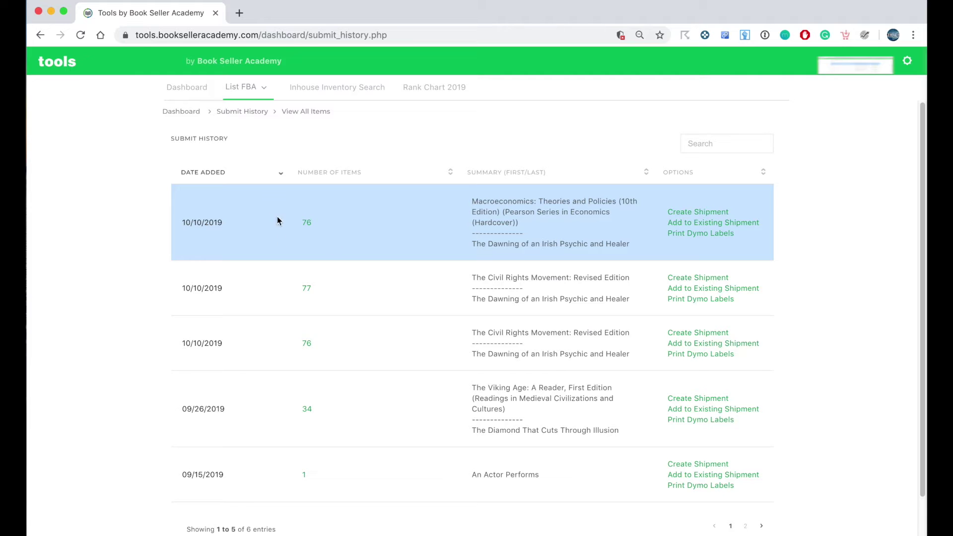
drag(283, 220, 334, 228)
- Download the Dymo labels for the 76-item 10/10/2019 batch as a barcode label PDF
click(688, 234)
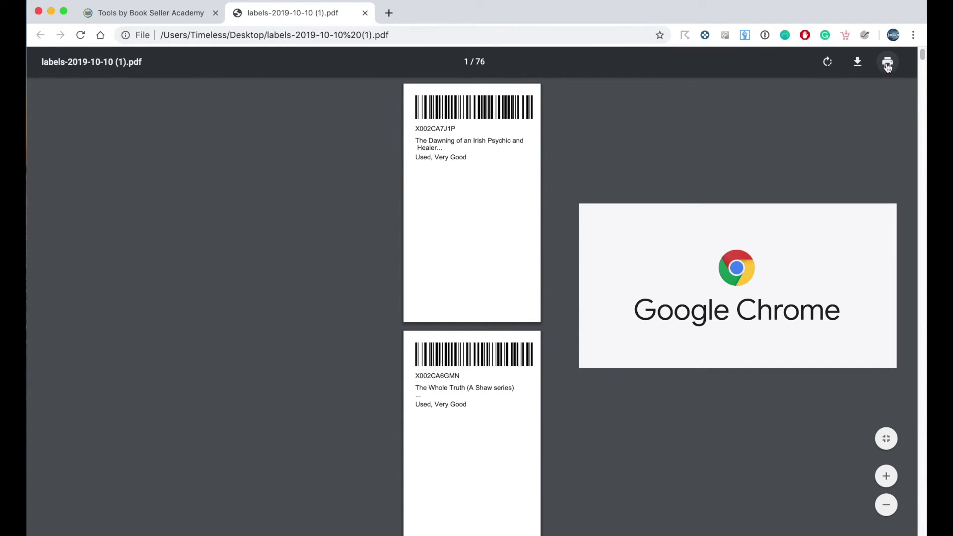
- Send the 76-page labels PDF print job to the DYMO LabelWriter 450 Turbo
click(887, 62)
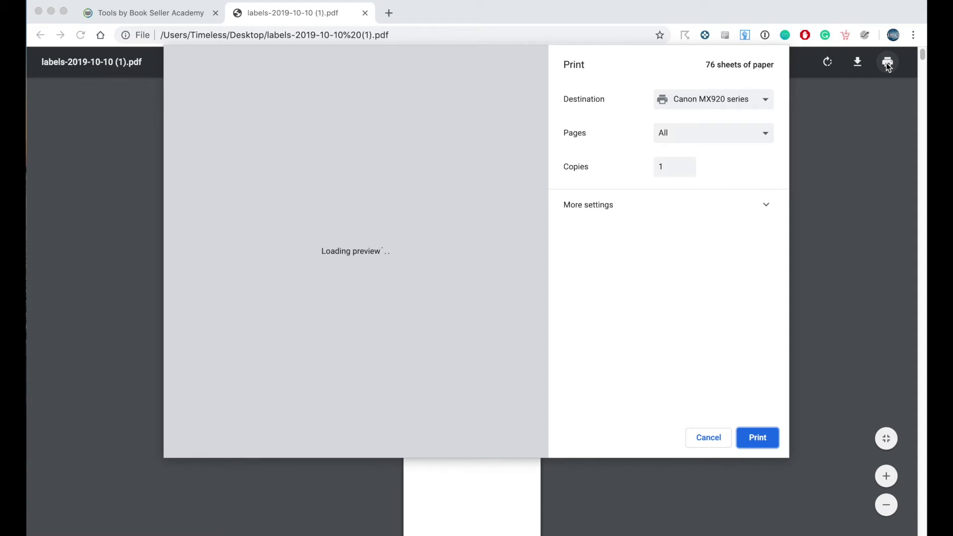
click(744, 99)
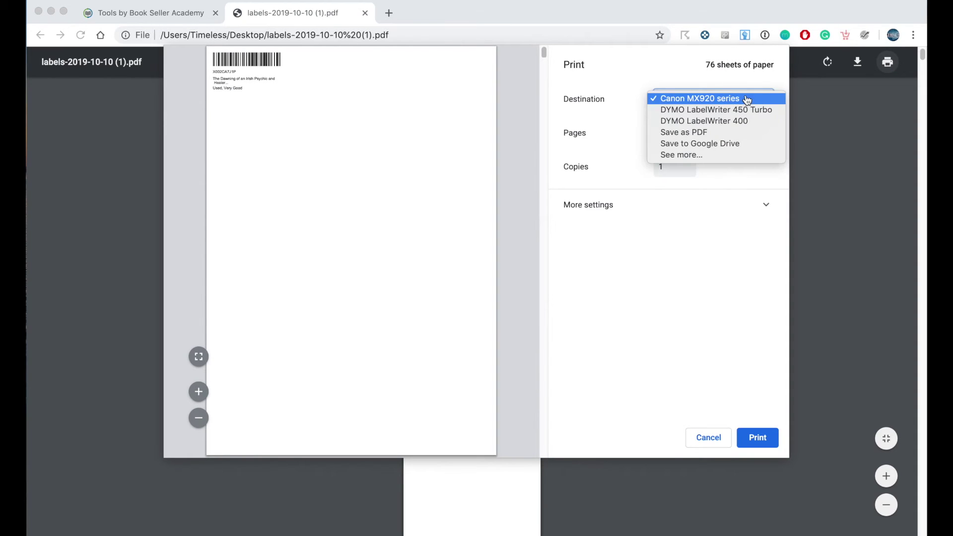
click(747, 110)
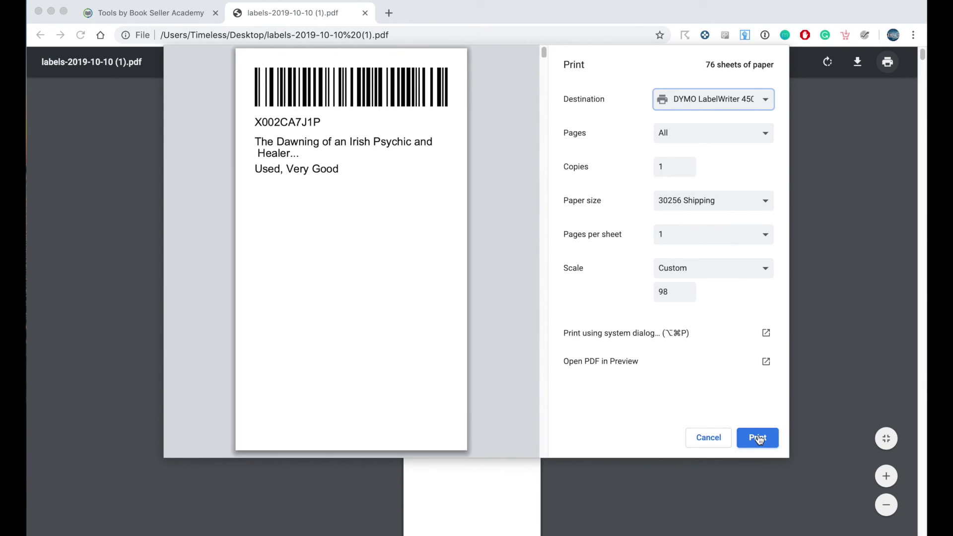
click(757, 438)
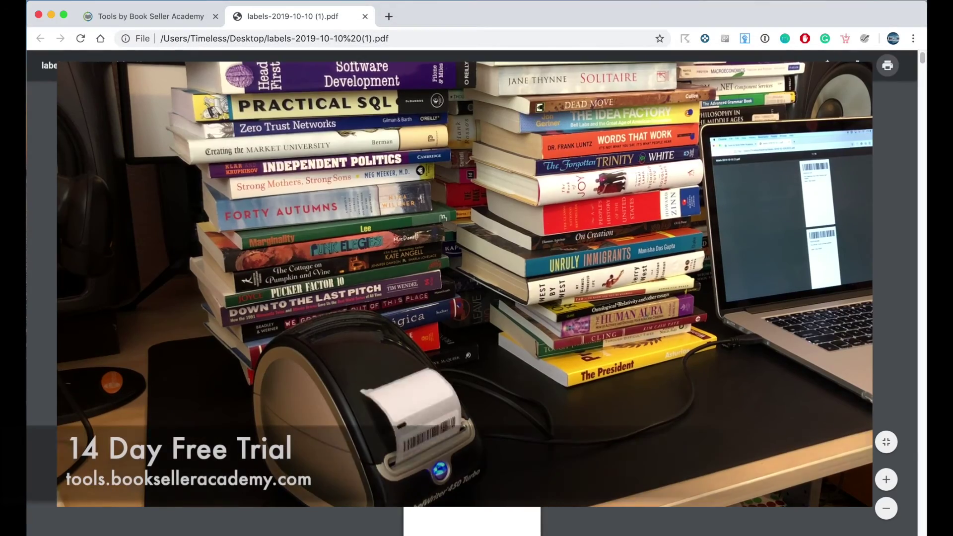